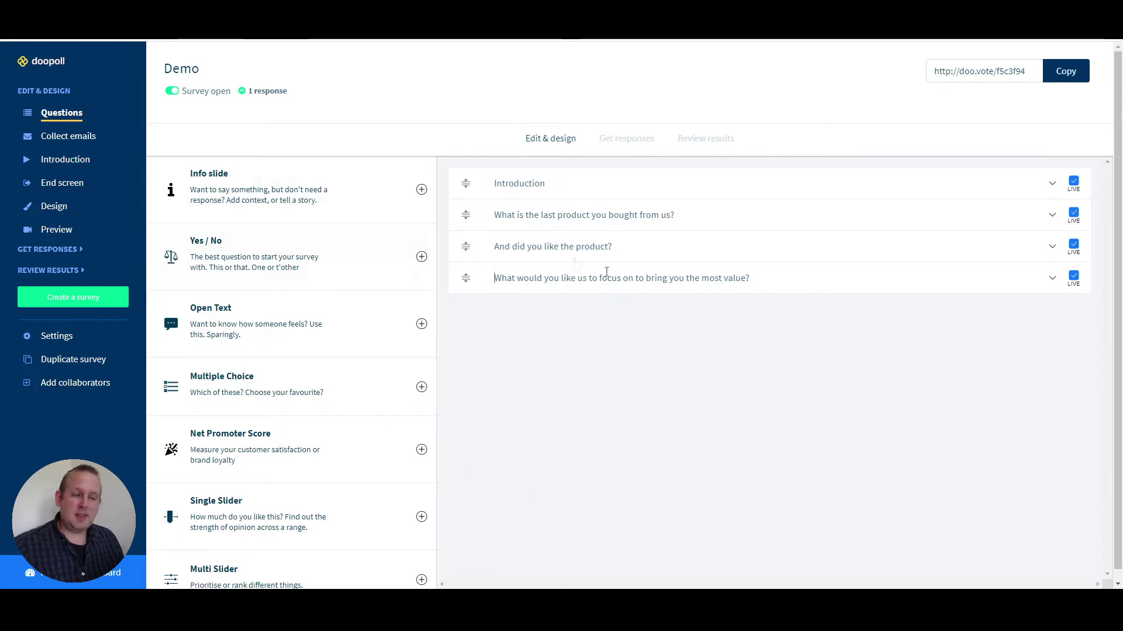
- Open the Demo survey's live presenter, advance to question 4/4, and display the join screen
click(39, 270)
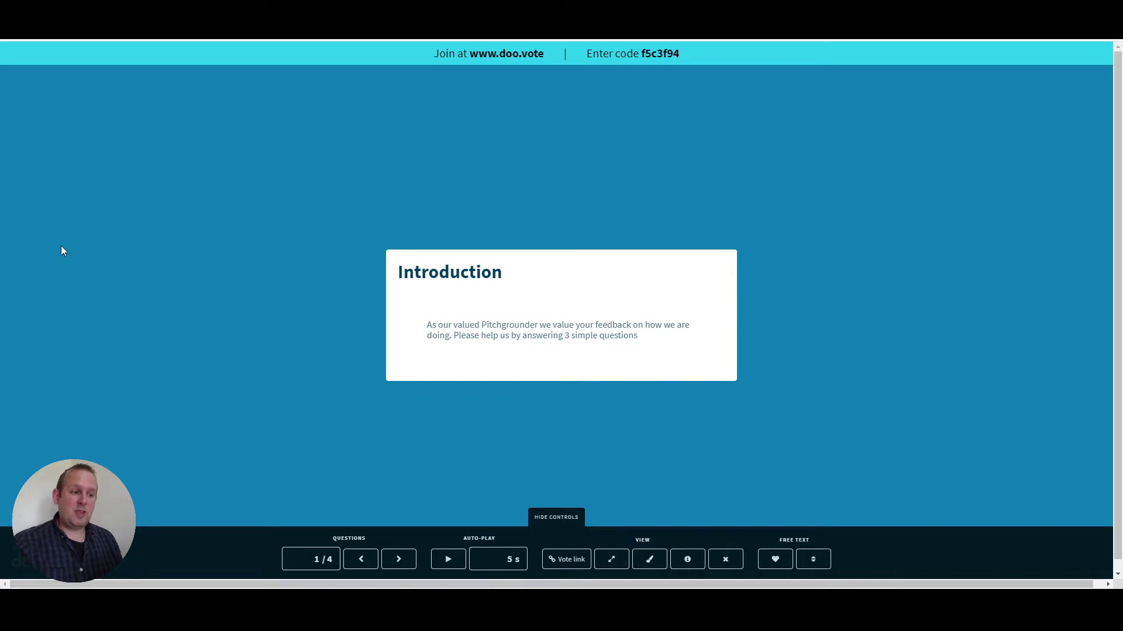
key(Right)
key(Right)
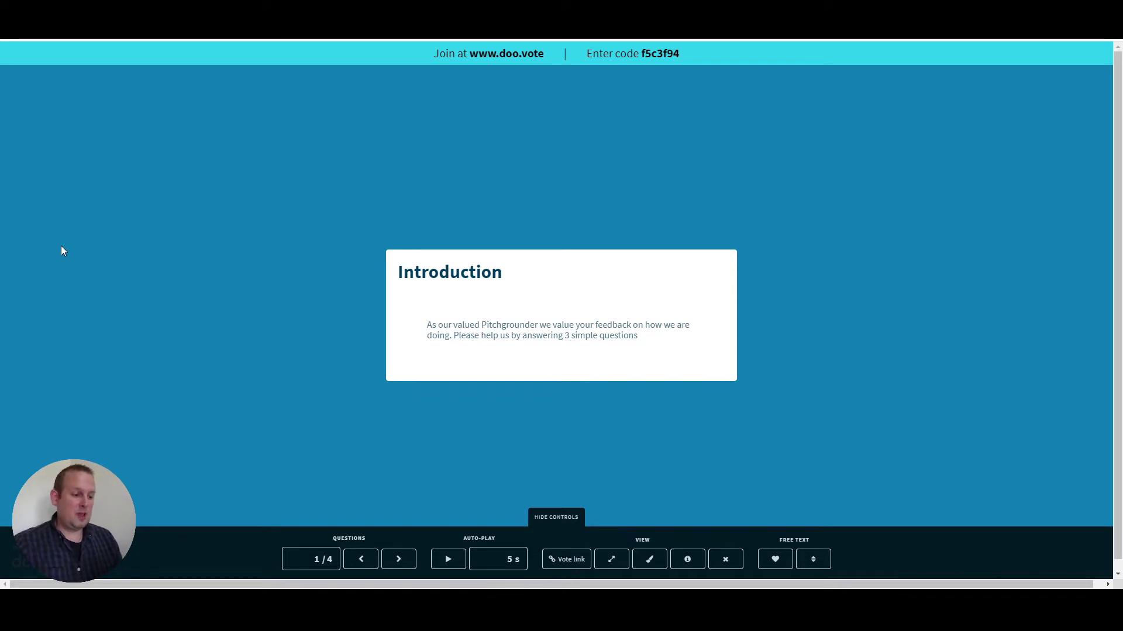
key(Right)
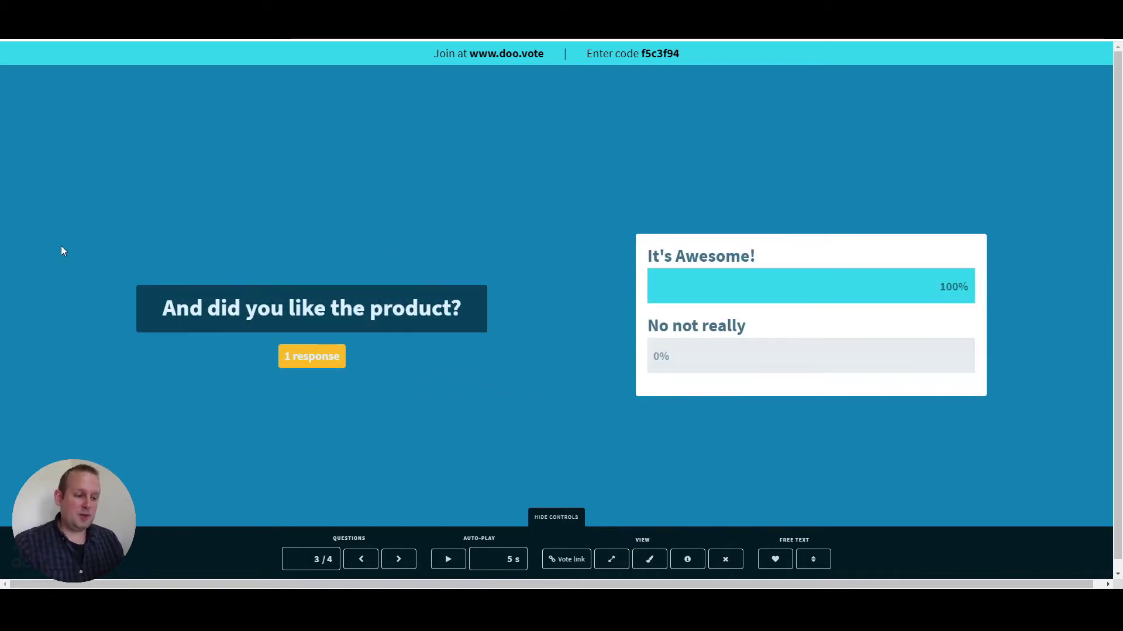
key(Right)
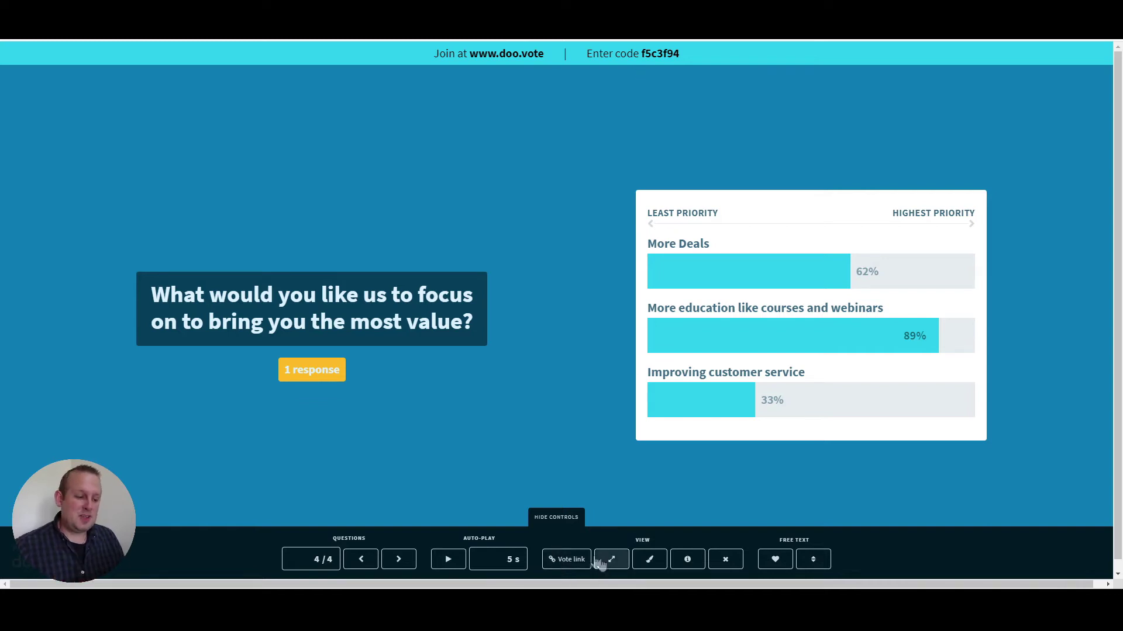
click(553, 558)
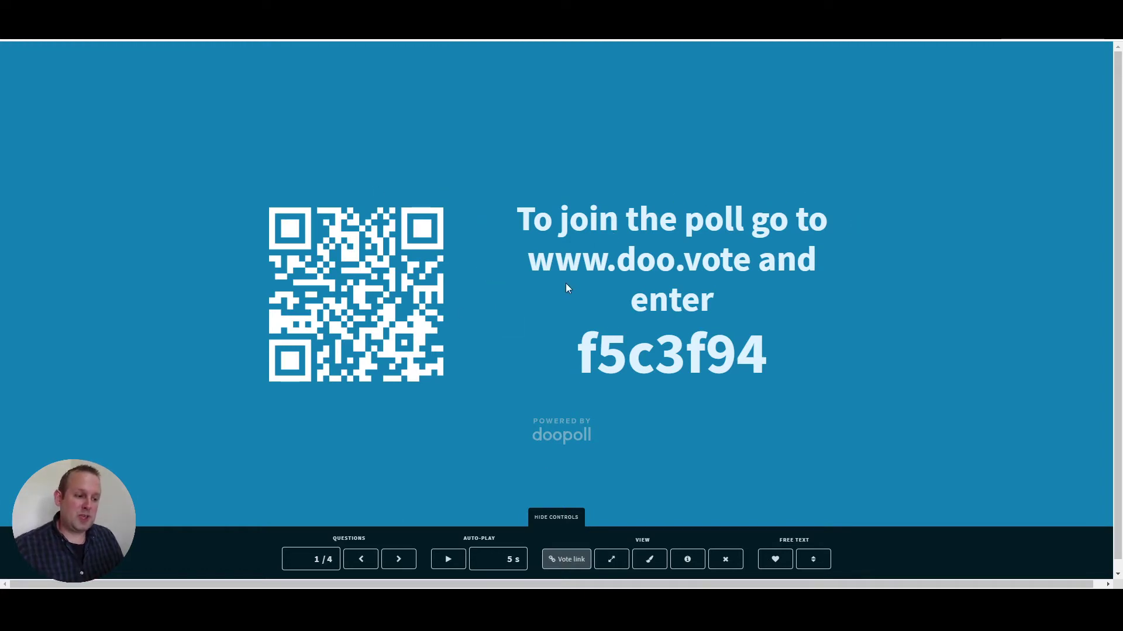
- Toggle the QR join screen off and on again, then advance to the product-liking question
click(572, 562)
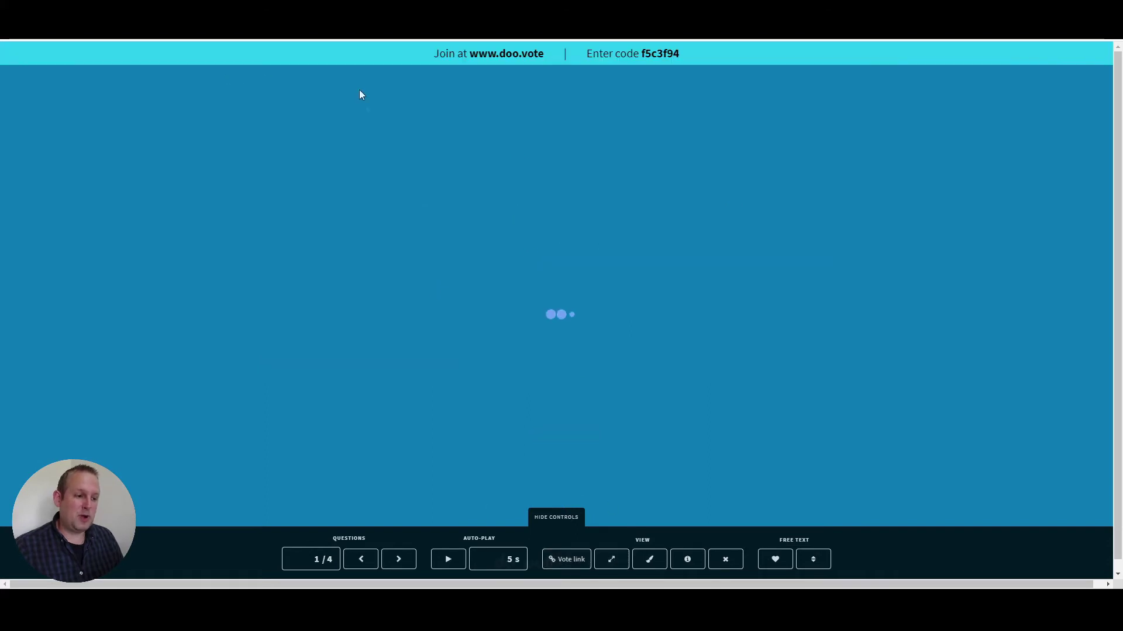
click(569, 559)
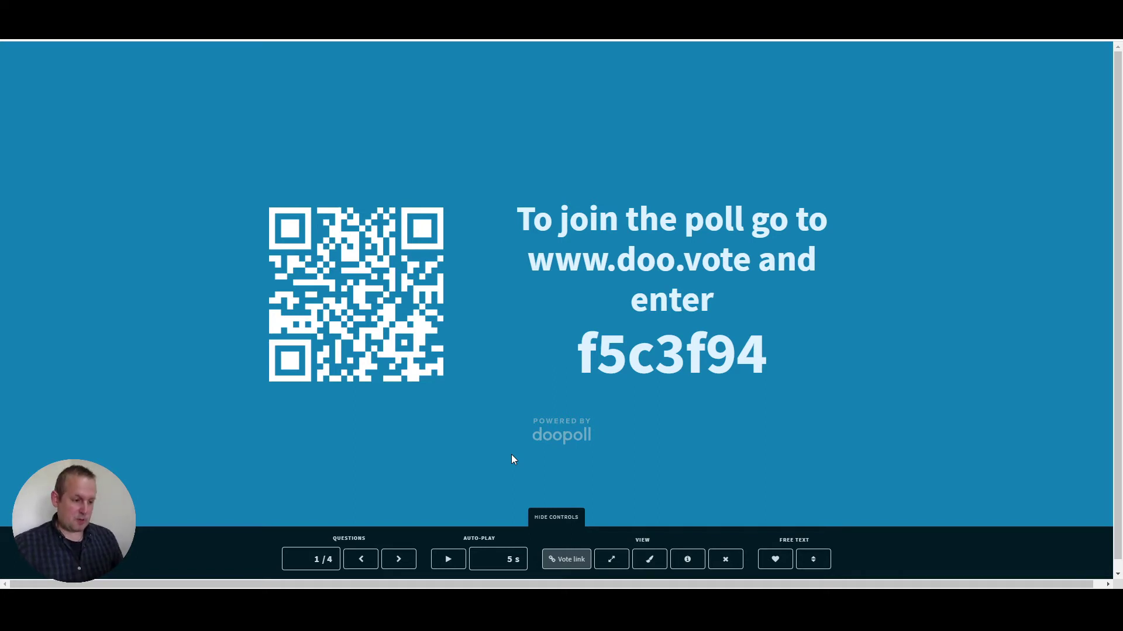
click(566, 560)
click(396, 569)
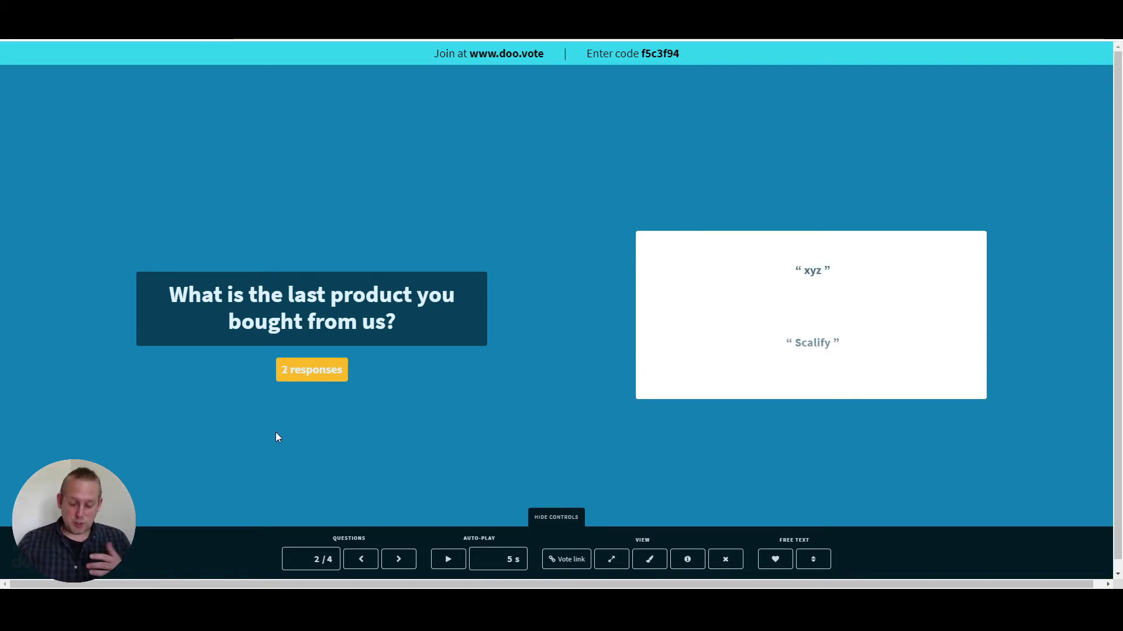
key(Right)
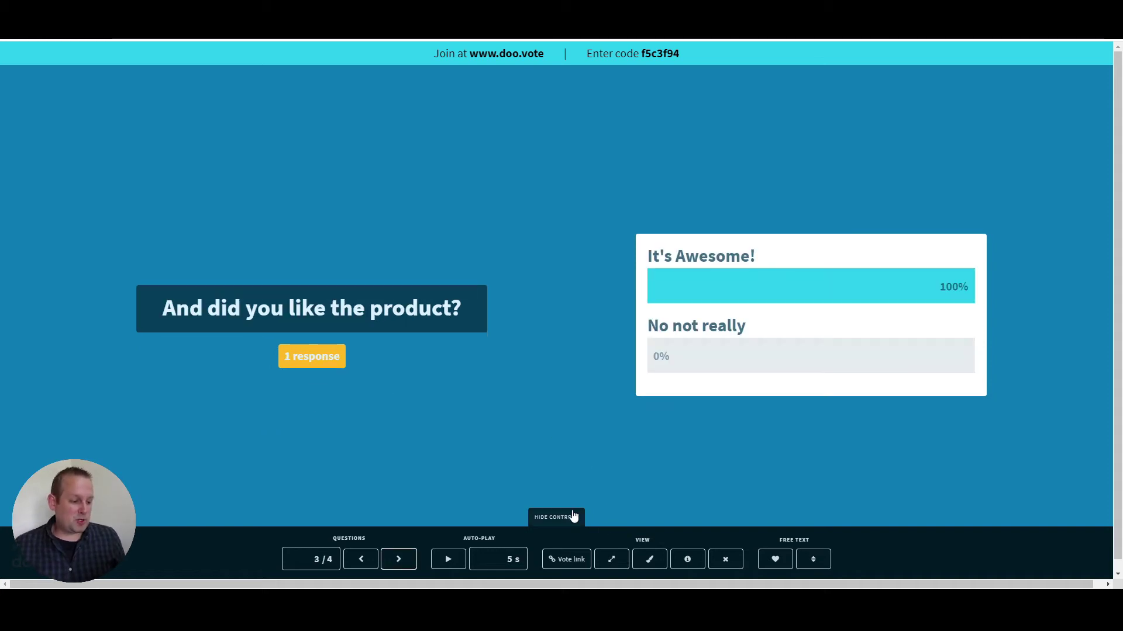
- Hide the presenter controls and move between the priority and last-product question slides
click(573, 516)
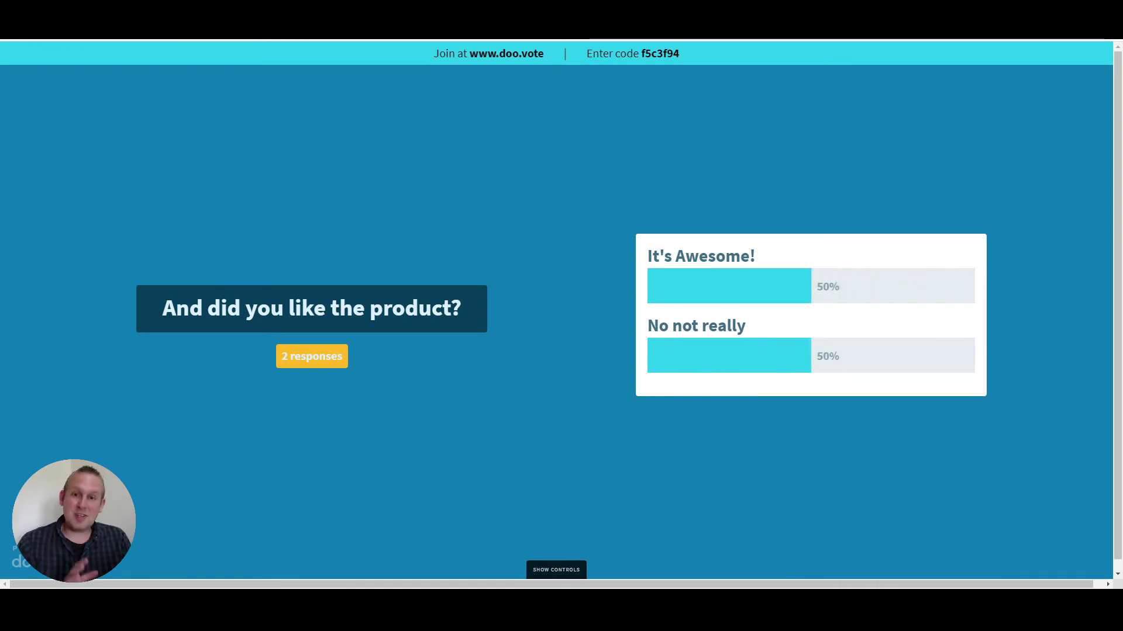
key(Right)
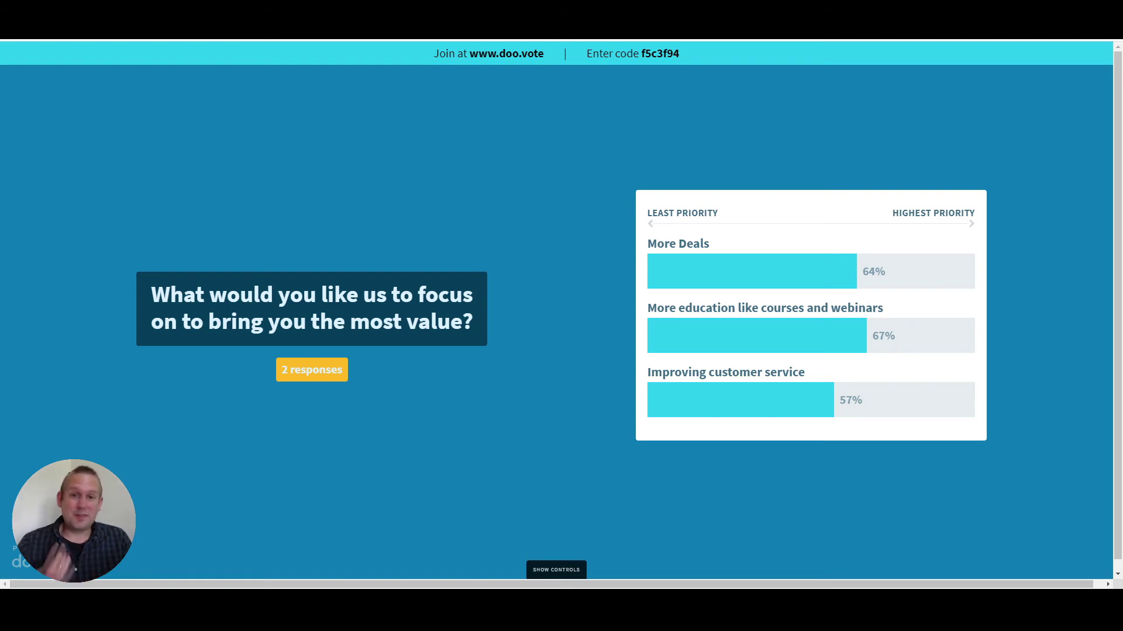
key(Right)
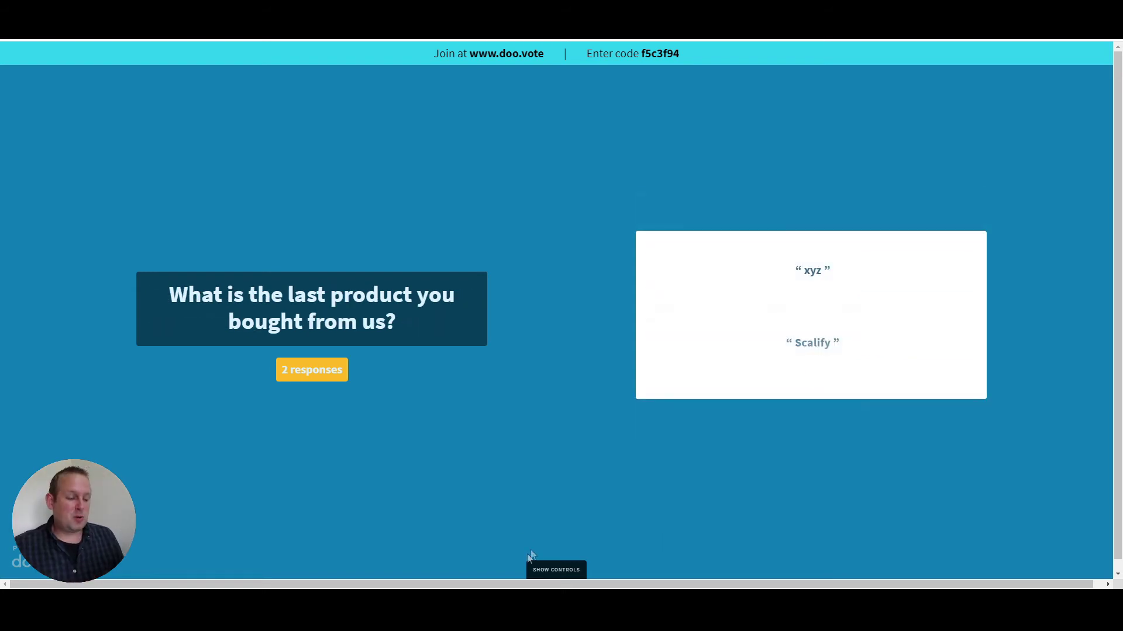
- Set auto-play to 10 seconds, start it, and hide the presenter controls
click(556, 569)
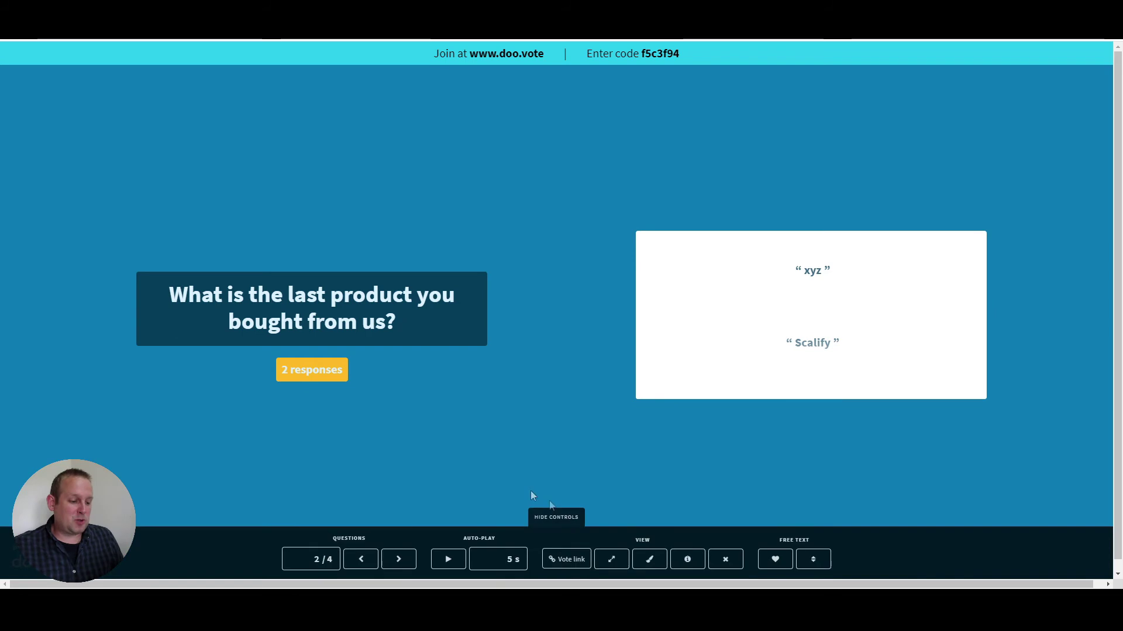
click(510, 559)
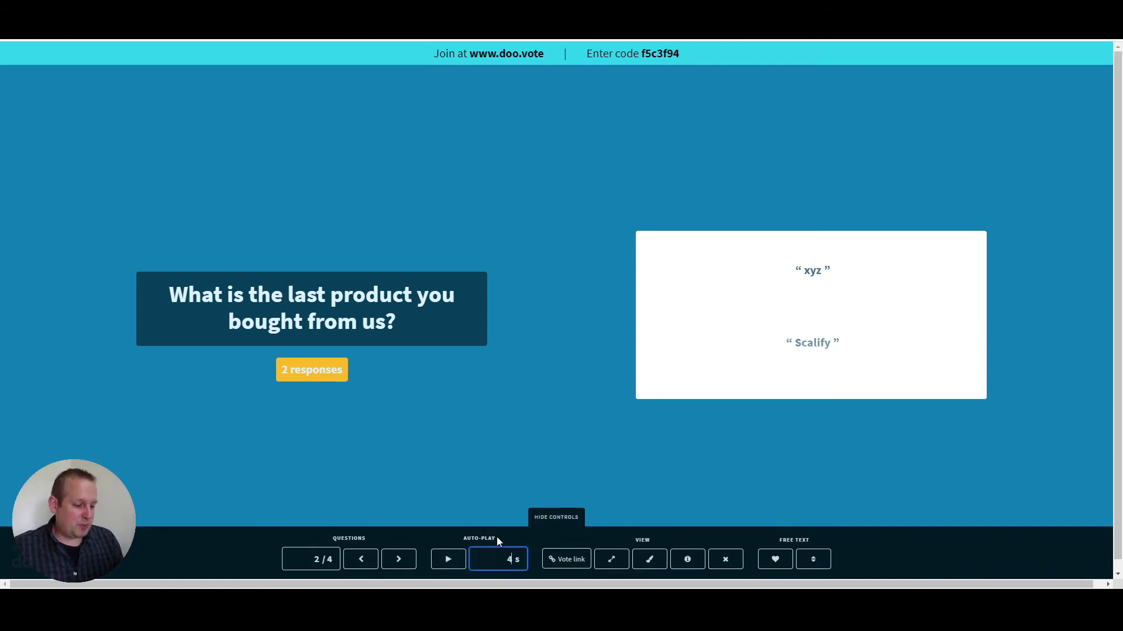
text(3)
click(455, 561)
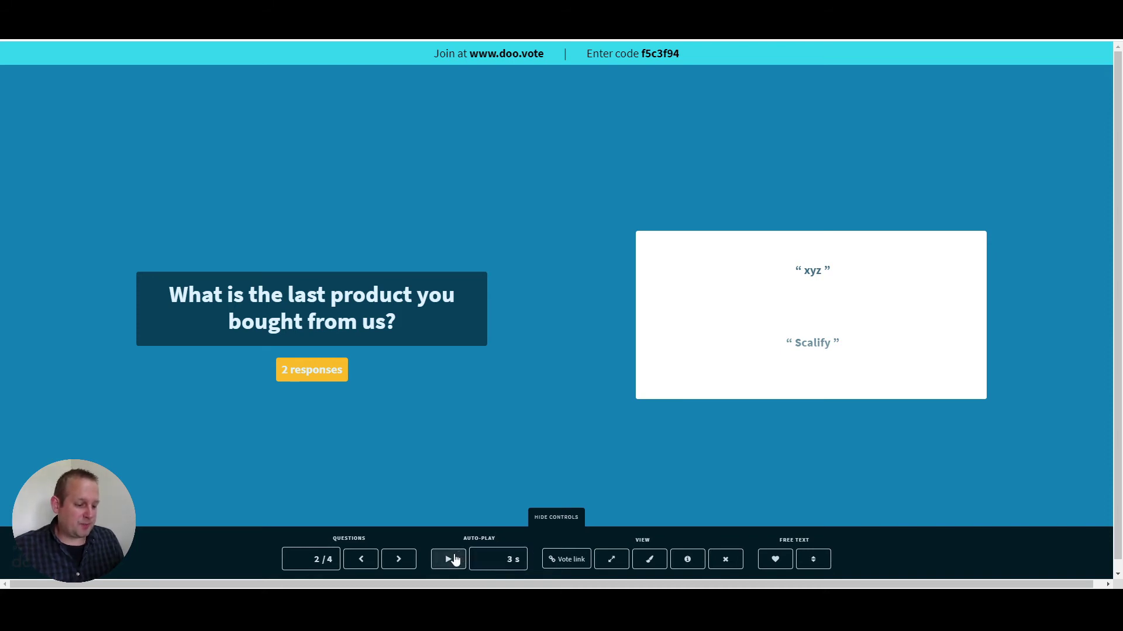
click(544, 517)
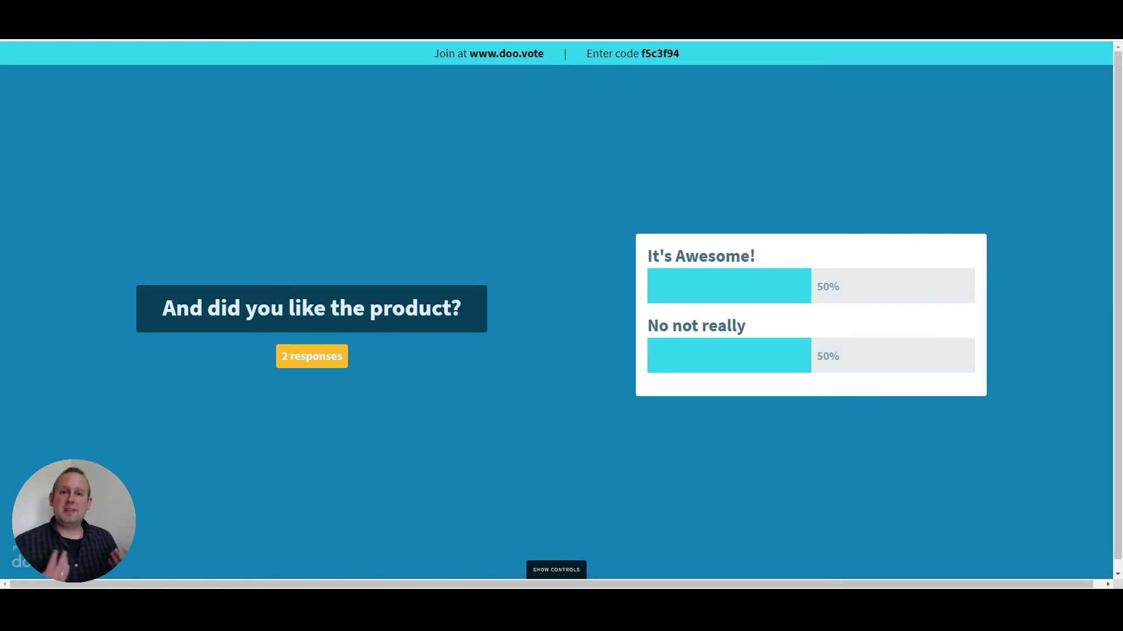
- Advance to the liking and priority questions while auto-play runs, then show the controls
key(Right)
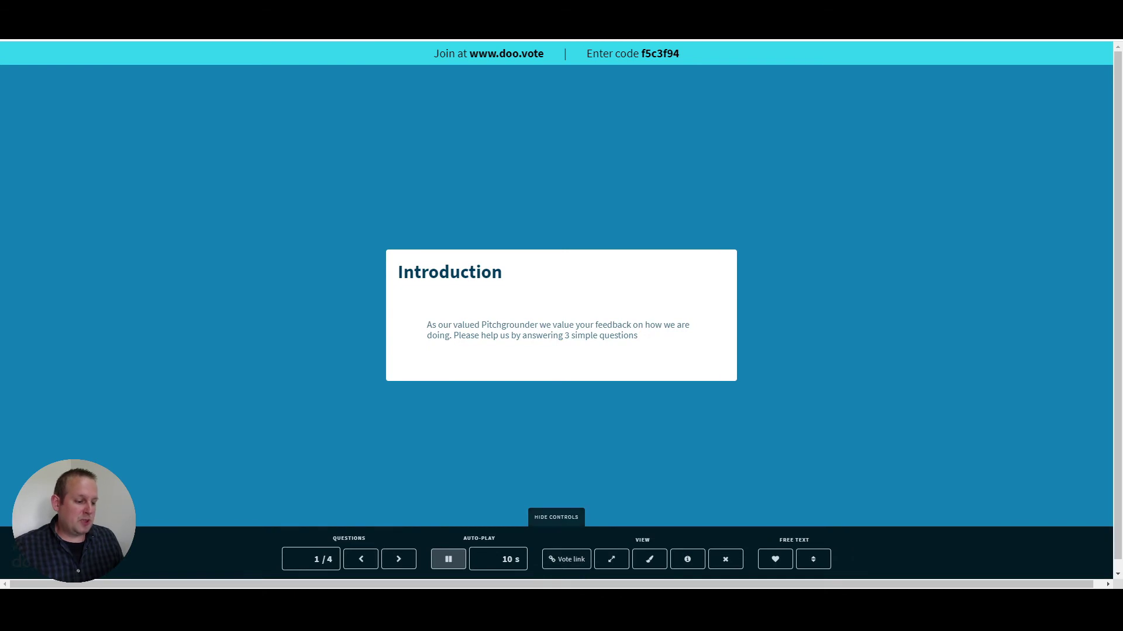
click(556, 518)
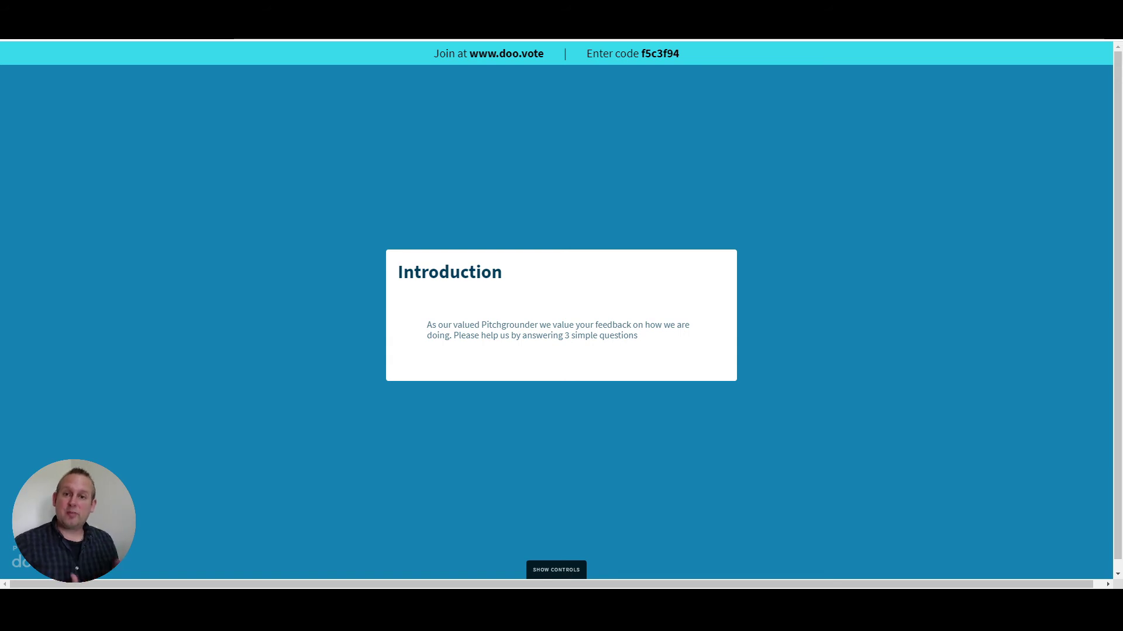
key(Right)
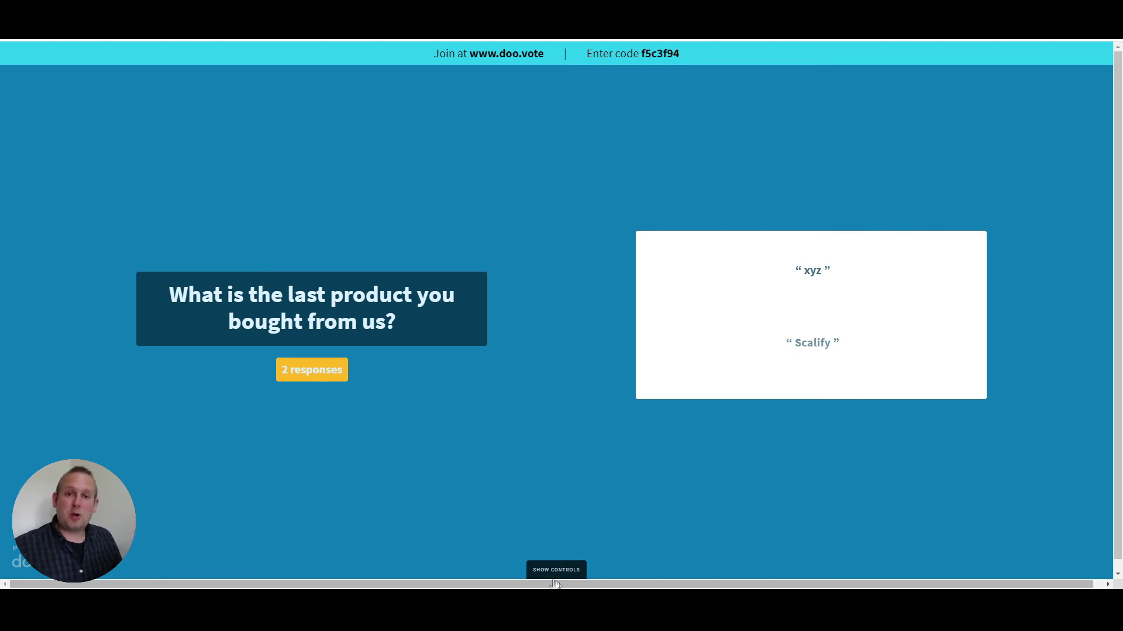
click(537, 571)
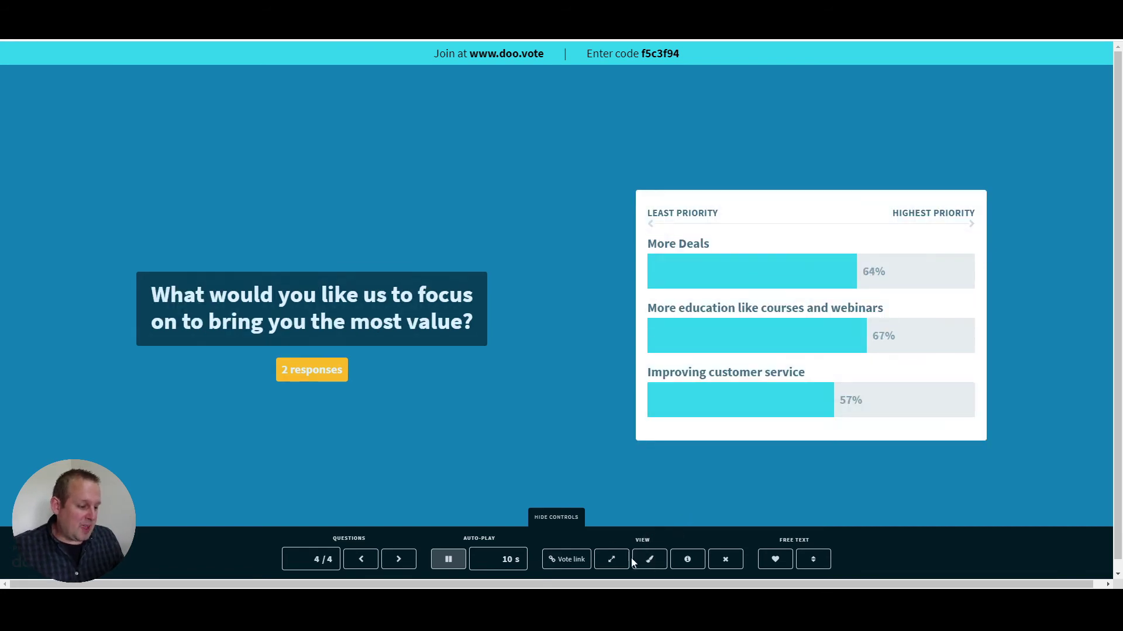
- Preview the Spring theme, then choose and apply the Autumn theme
click(649, 560)
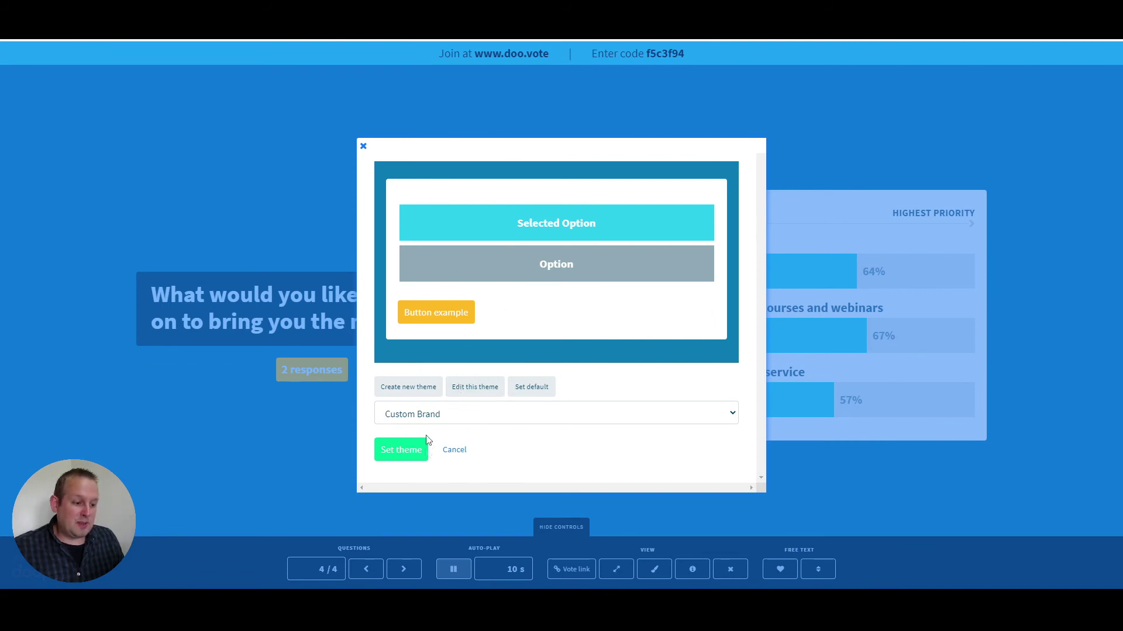
click(432, 448)
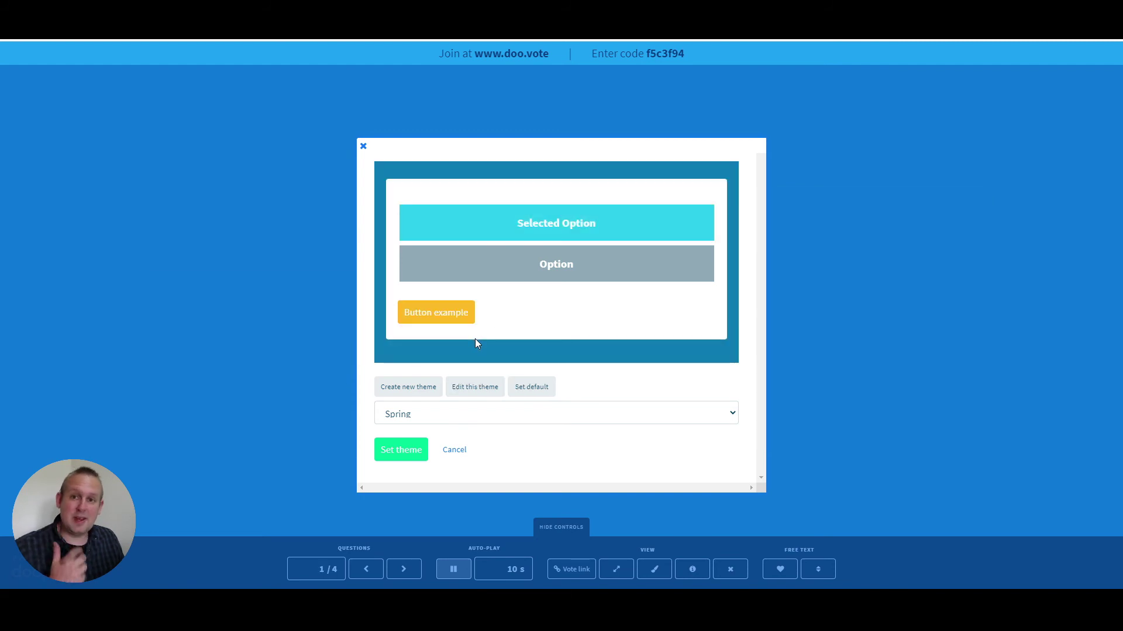
click(443, 480)
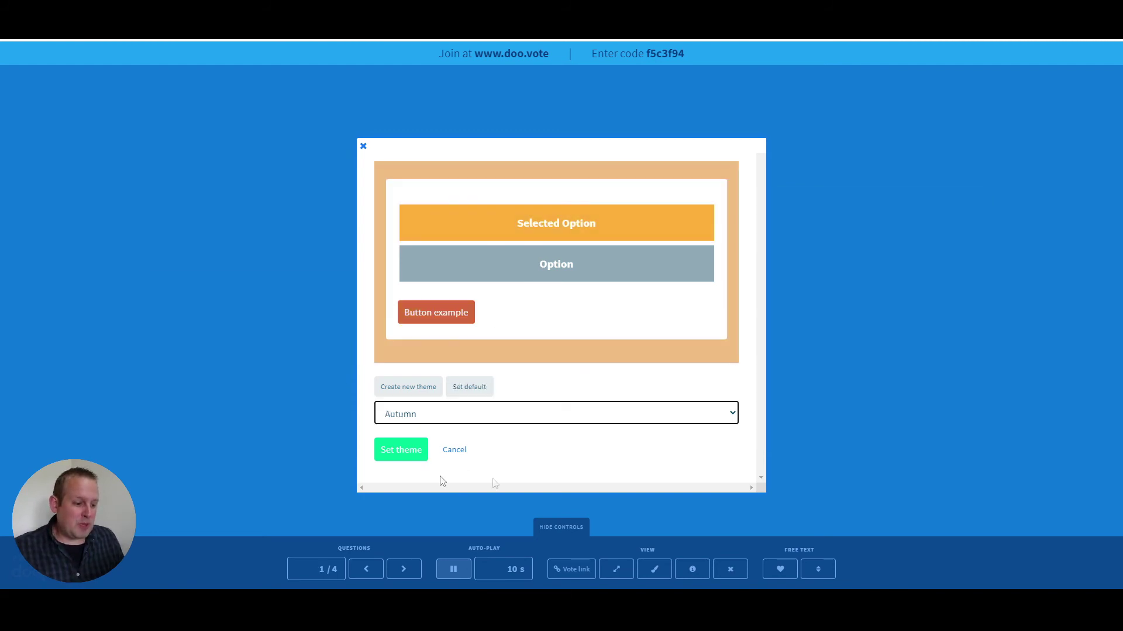
click(473, 421)
click(712, 309)
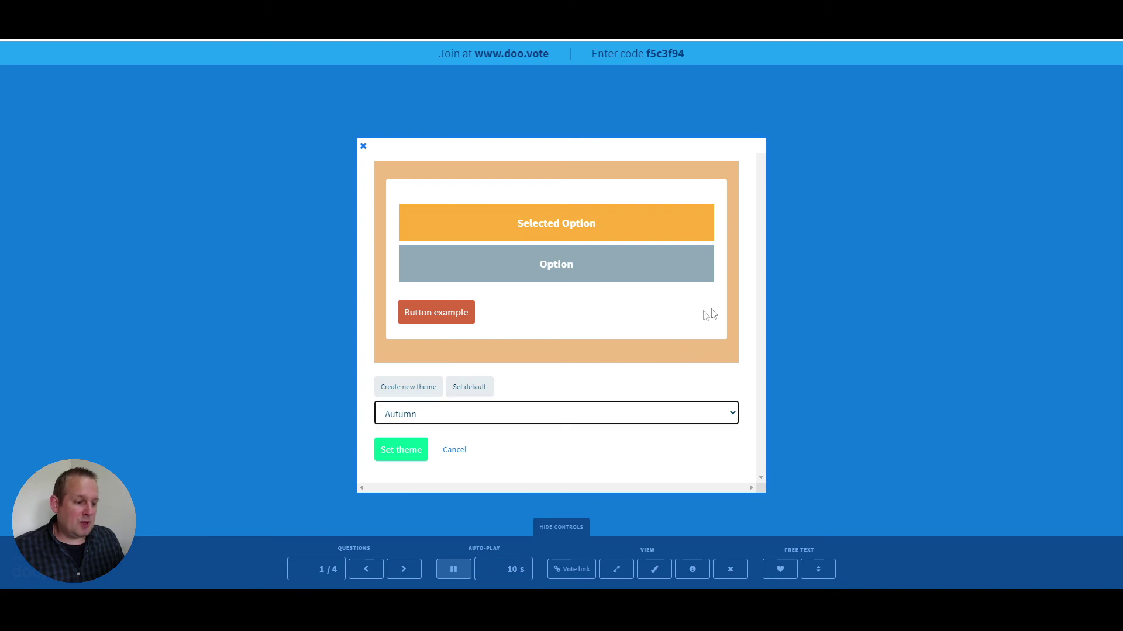
click(402, 453)
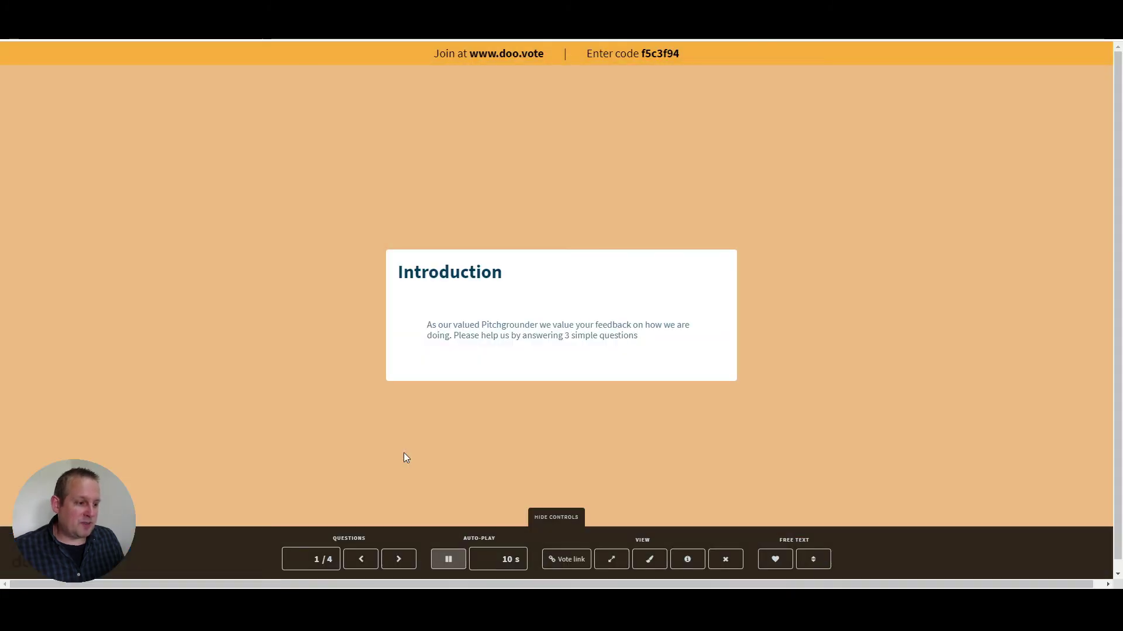